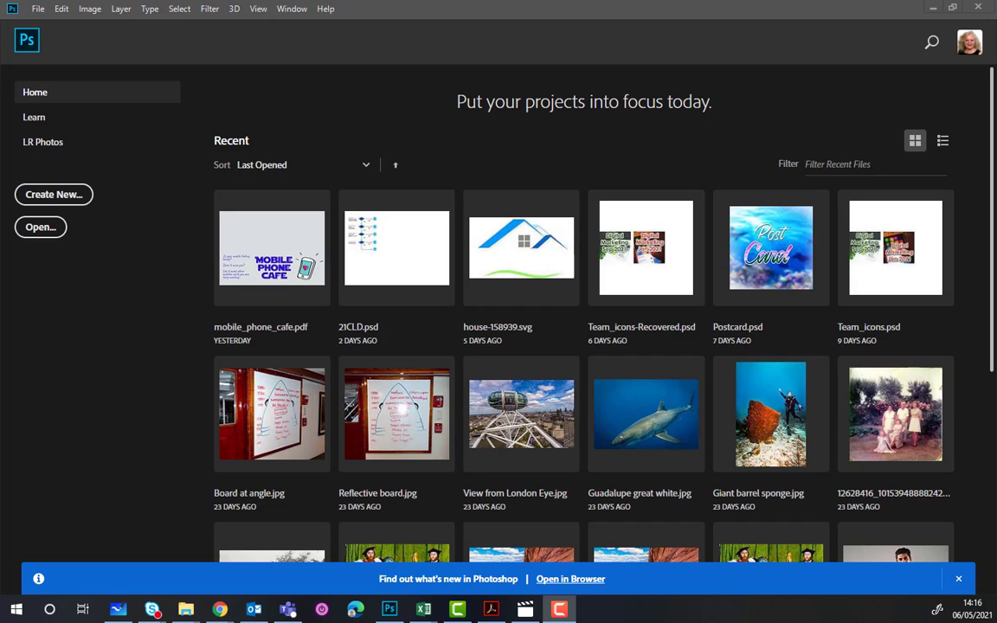
- Create a new landscape document named text_path, 5 x 3 cm at 300 pixels/inch, in RGB Color with a white background
left_click(78, 195)
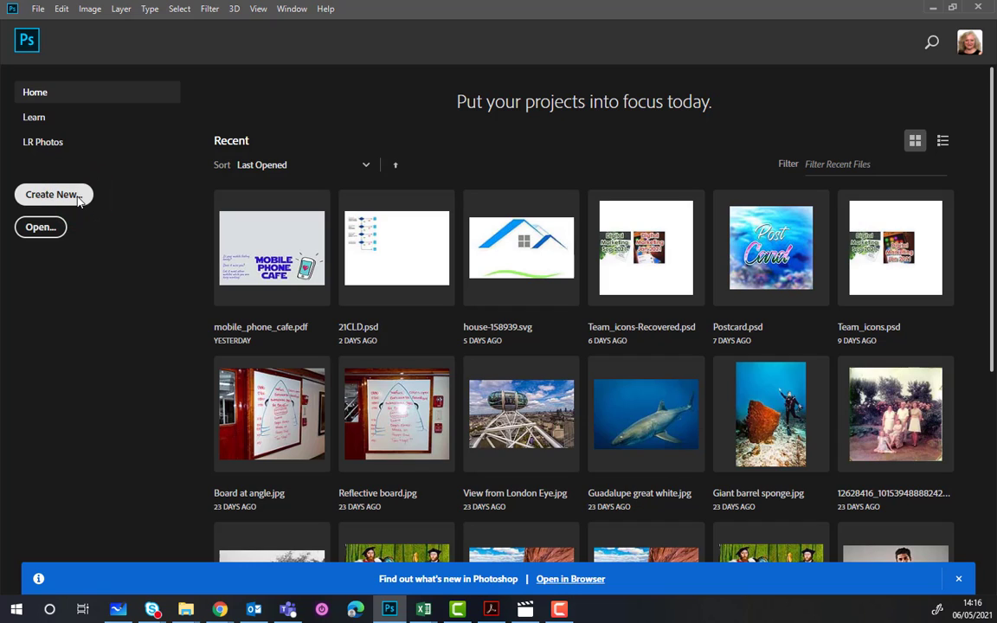
left_click(77, 198)
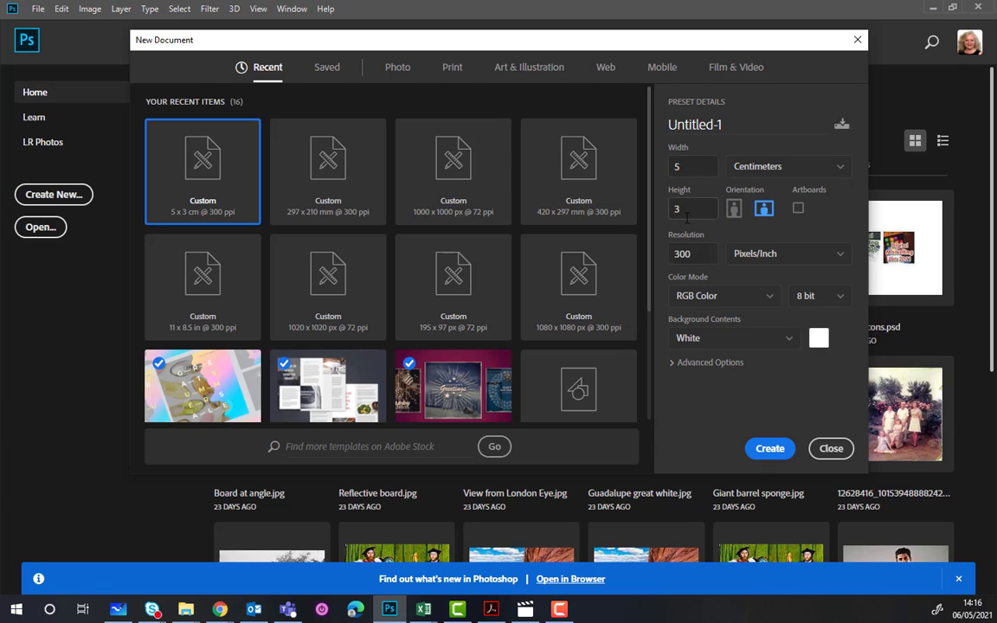
left_click(735, 124)
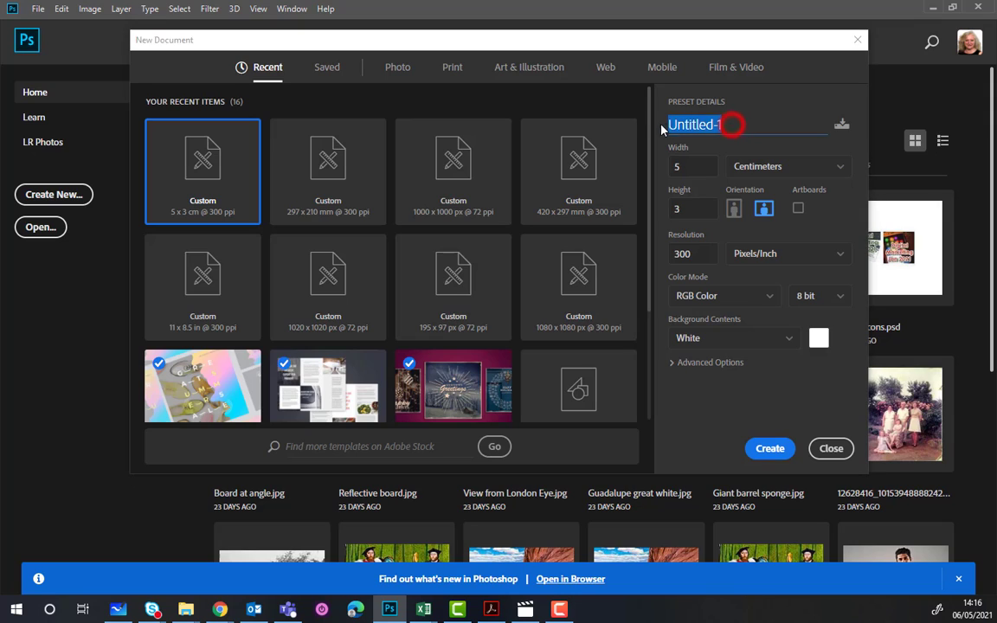
type("text")
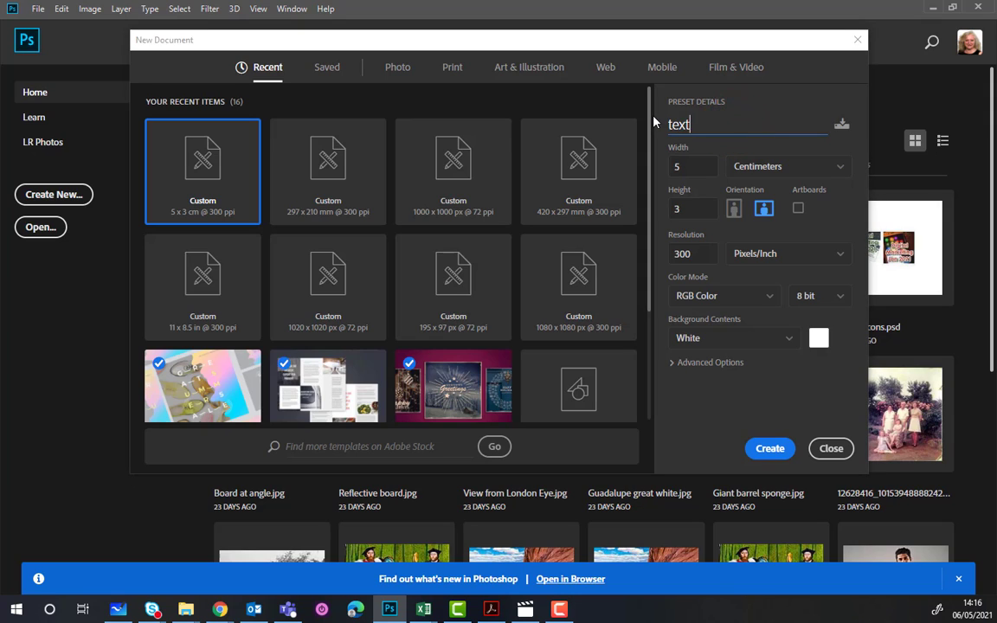
type("_path")
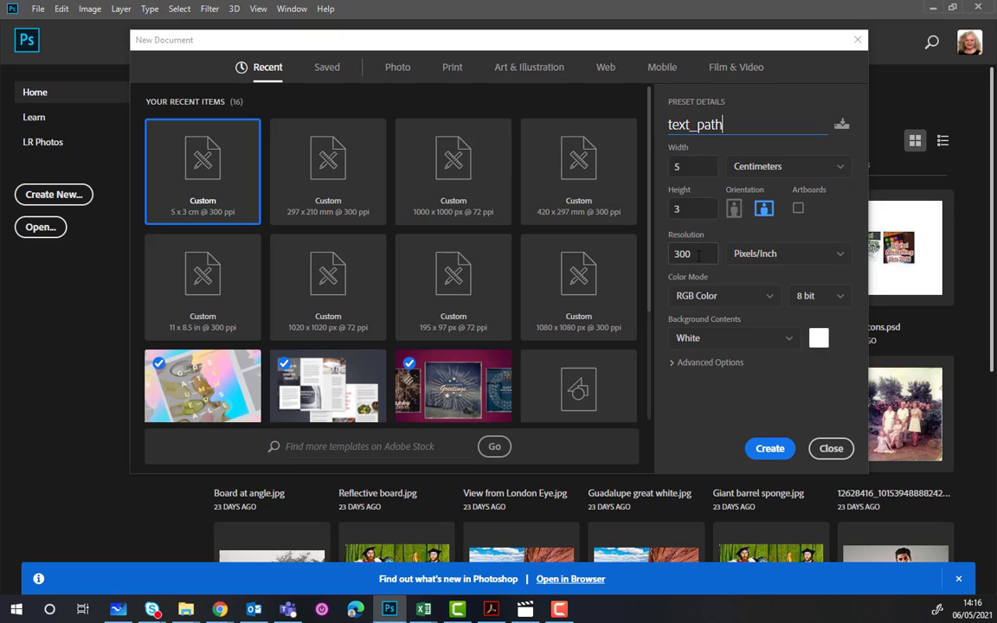
left_click(821, 254)
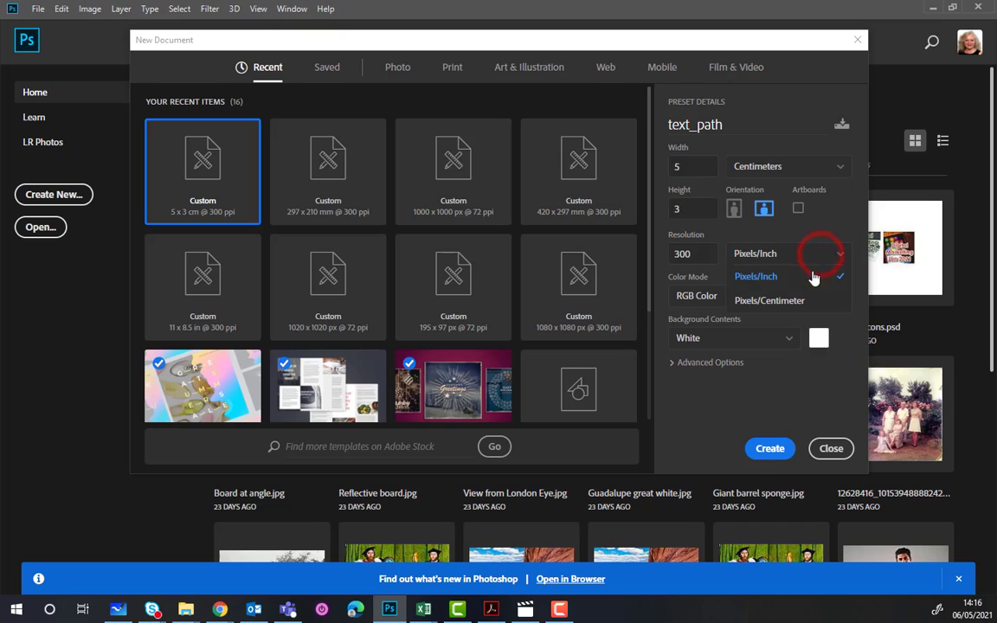
left_click(808, 298)
left_click(823, 257)
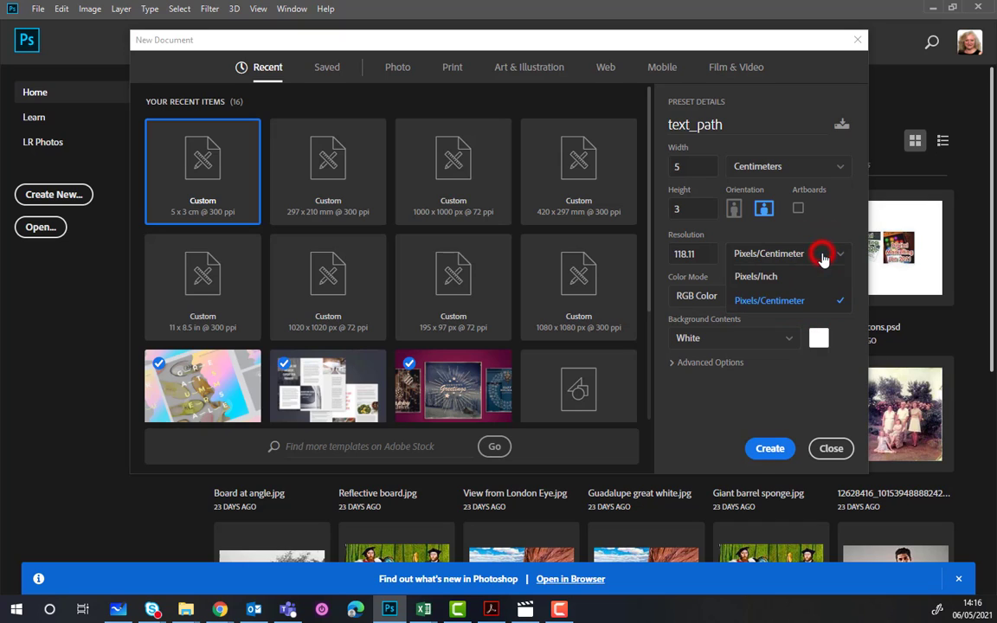
left_click(800, 278)
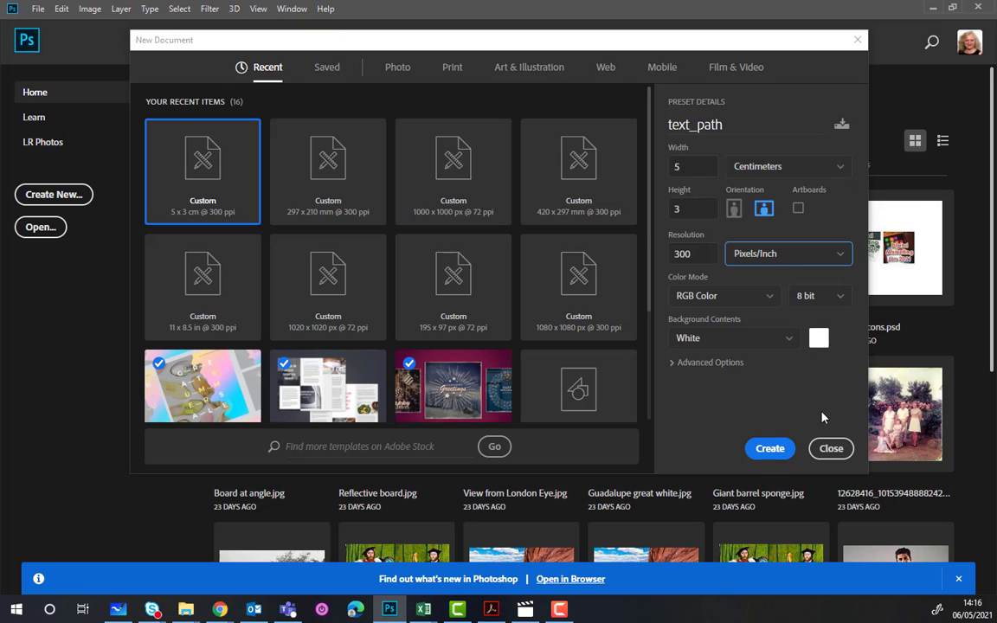
left_click(769, 451)
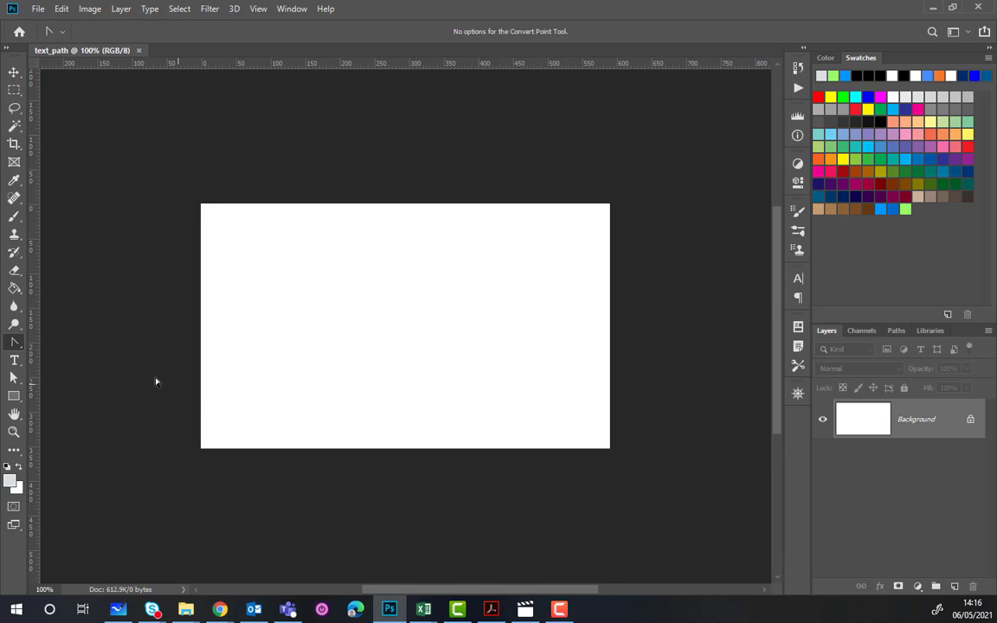
- Draw a straight horizontal path about 385 px long across the middle of the canvas with the Pen Tool
right_click(14, 342)
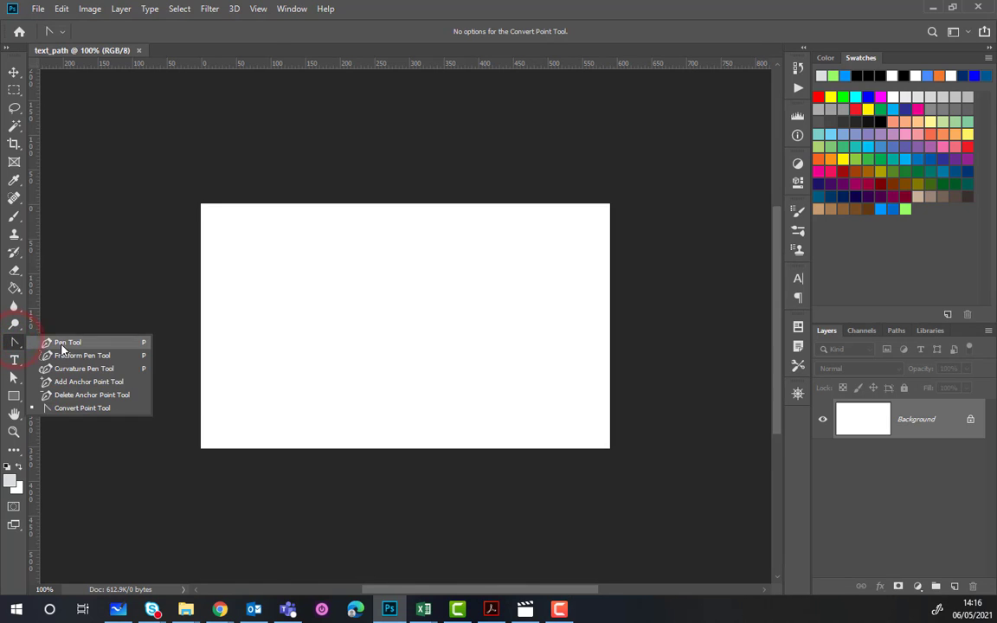
left_click(52, 341)
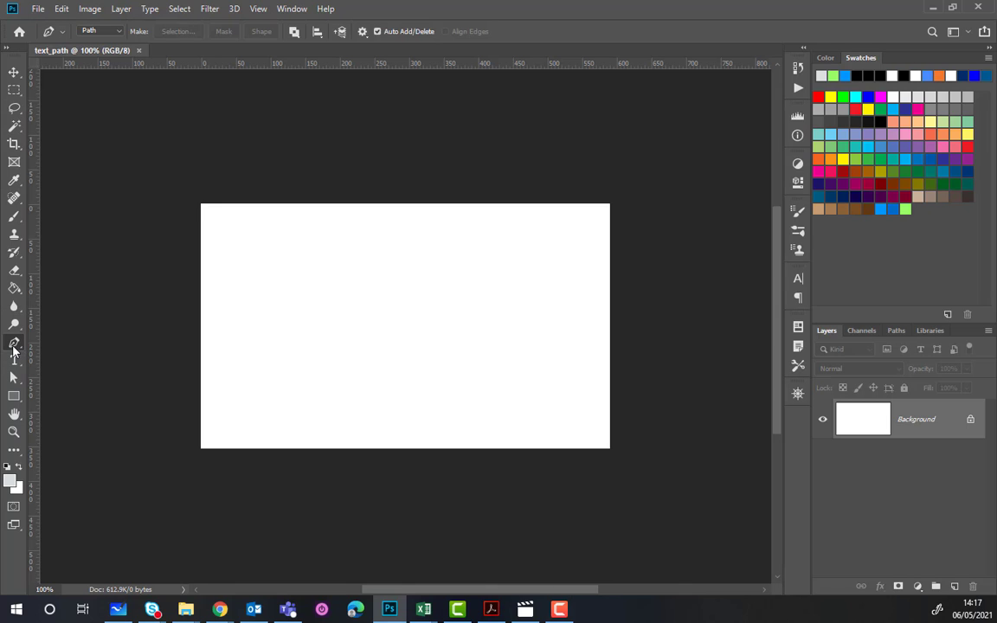
right_click(13, 348)
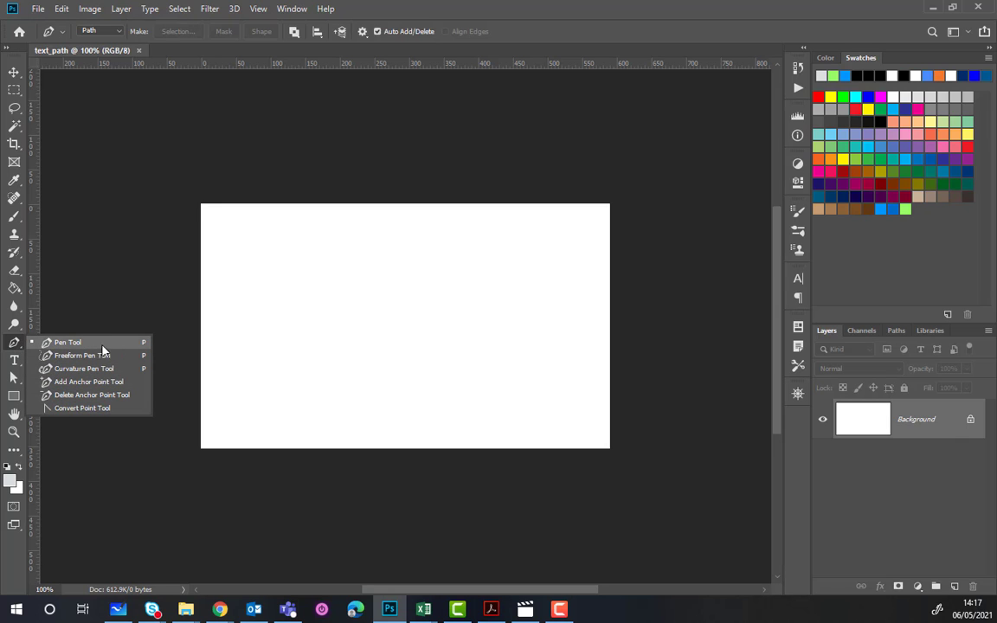
left_click(14, 346)
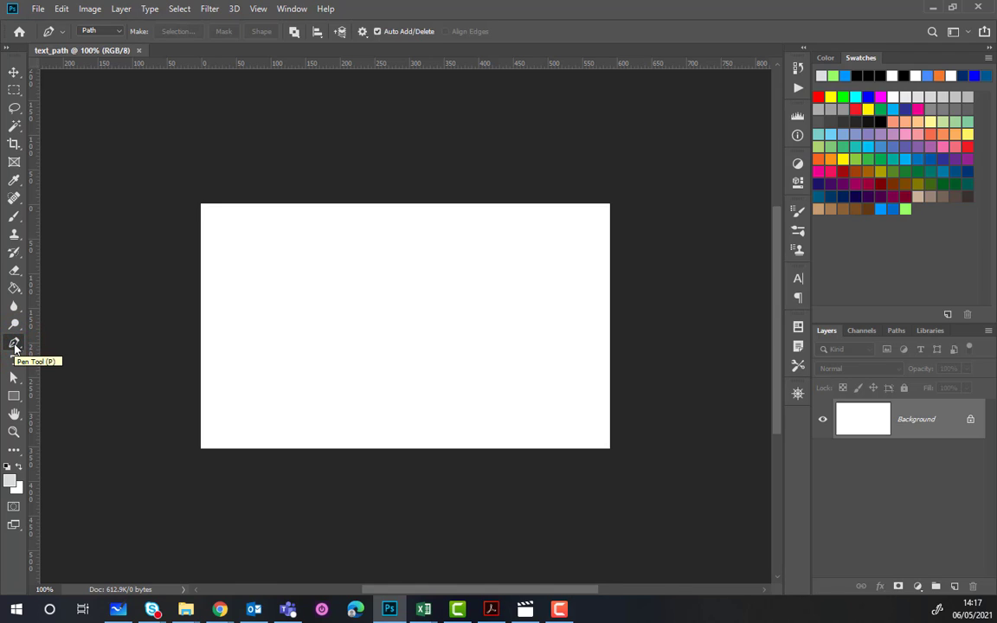
left_click(266, 313)
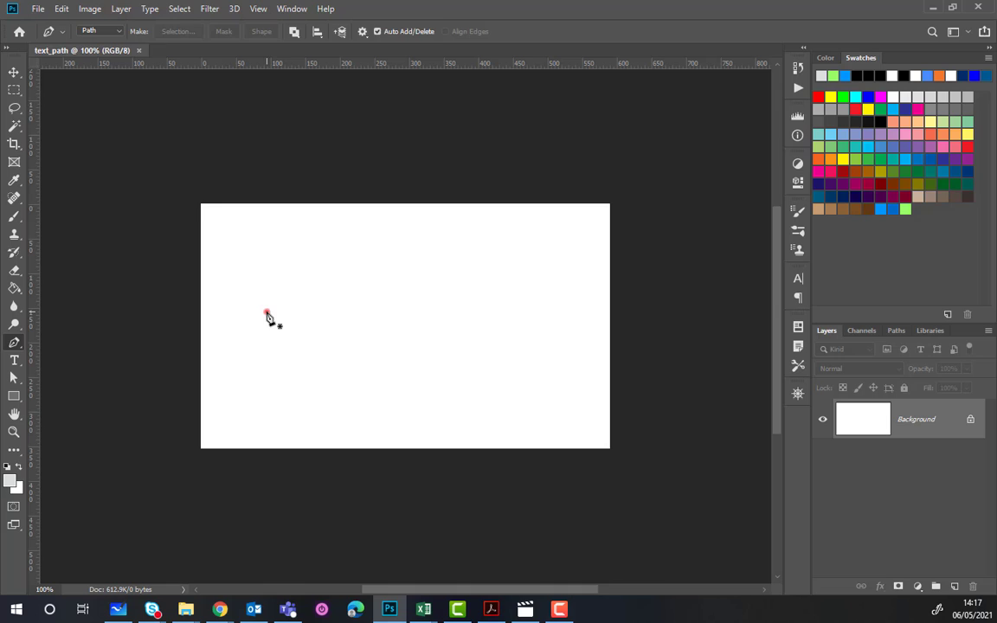
left_click(533, 312)
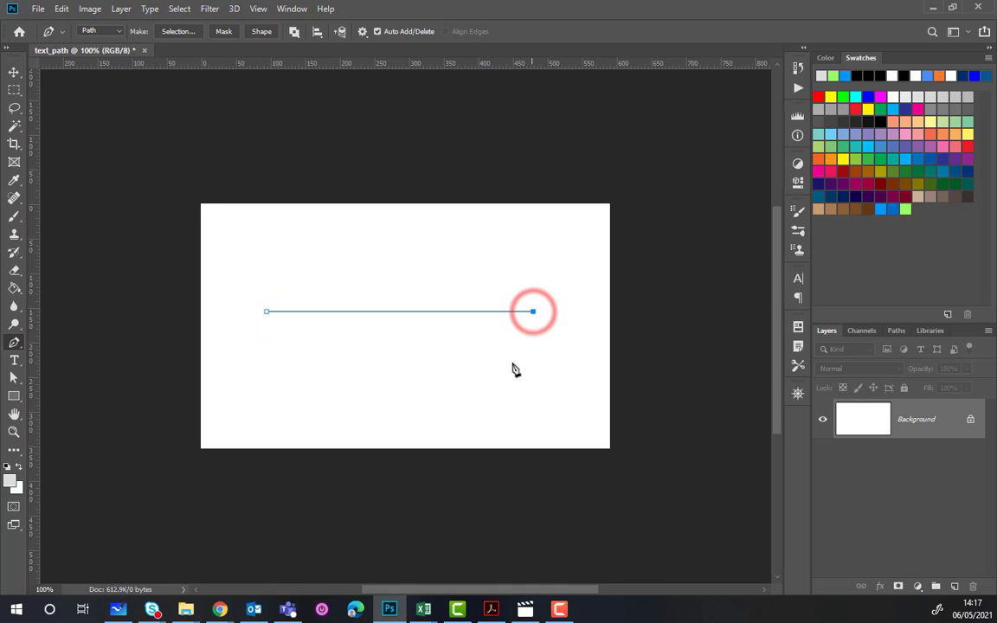
- Bend the straight path into a gentle S-curve by pulling direction handles up and right from both end points with the Convert Point Tool
left_click(16, 346)
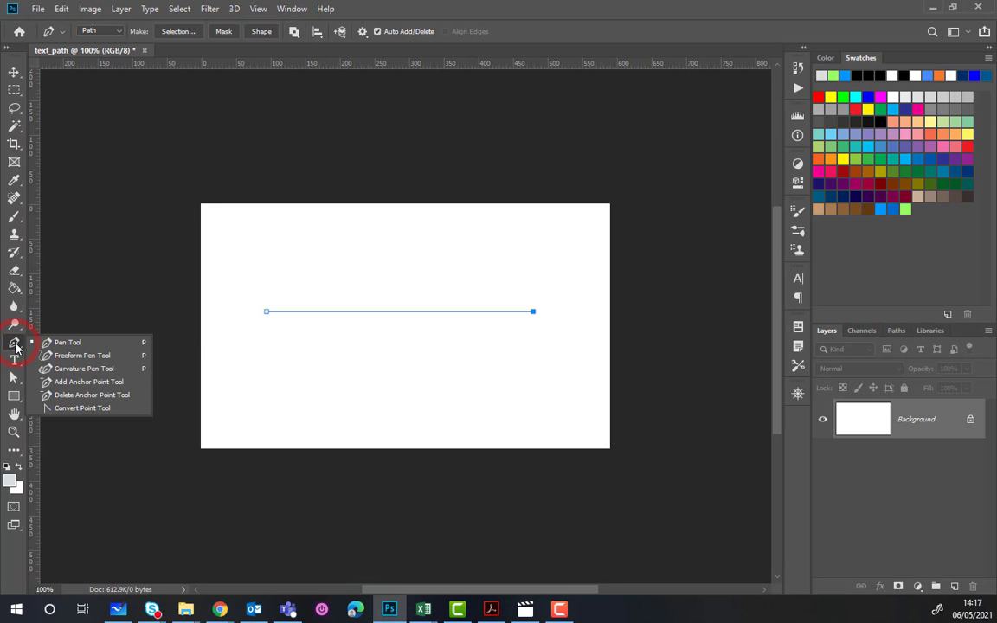
left_click(84, 410)
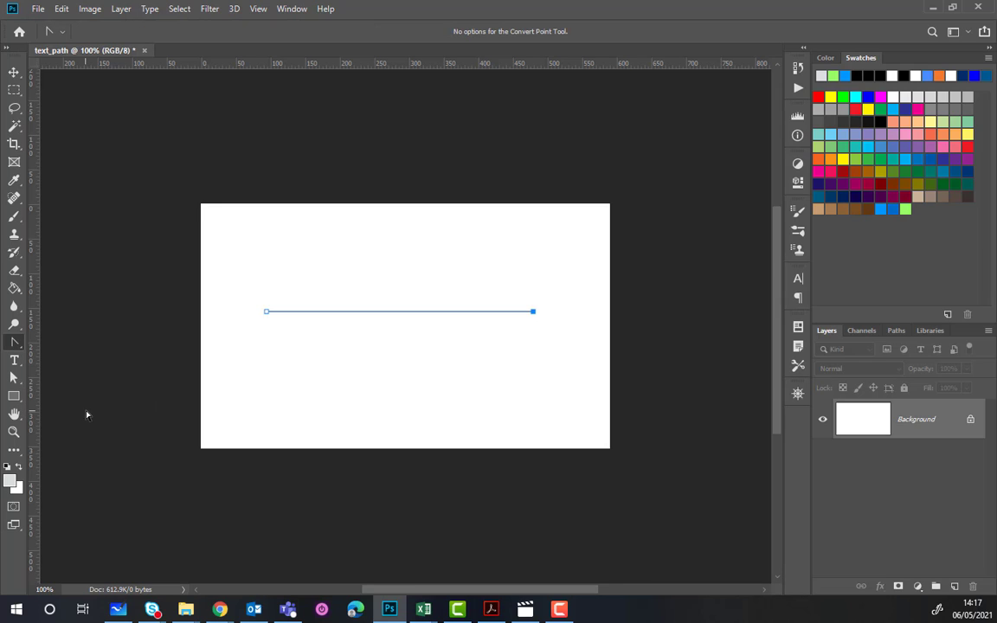
left_click(268, 313)
left_click_drag(266, 313, 304, 252)
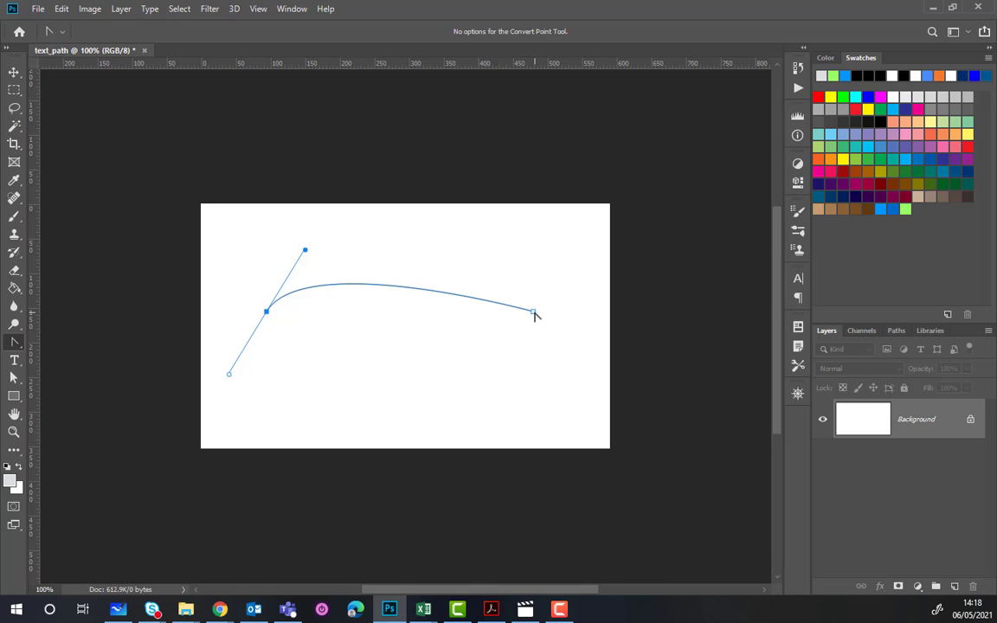
left_click_drag(533, 311, 577, 269)
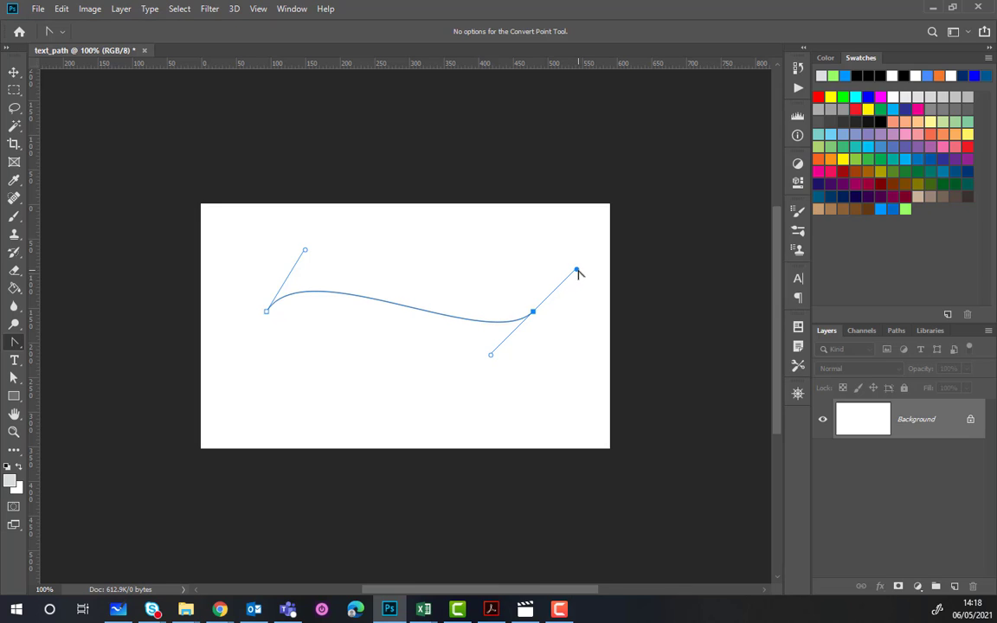
- Add the text "Curved text" along the curved path, starting near its left end
left_click(14, 362)
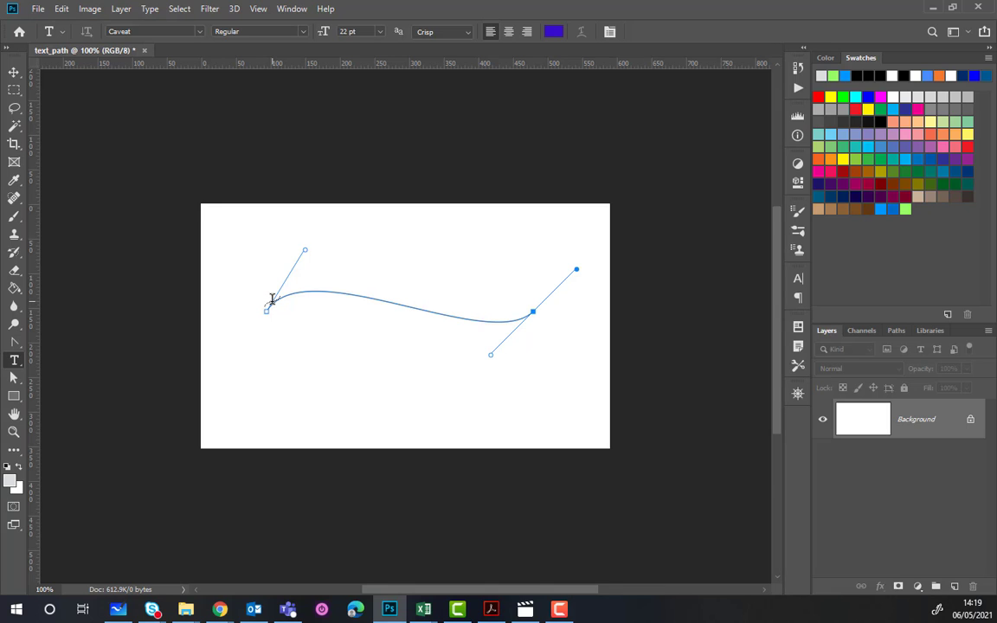
left_click(270, 298)
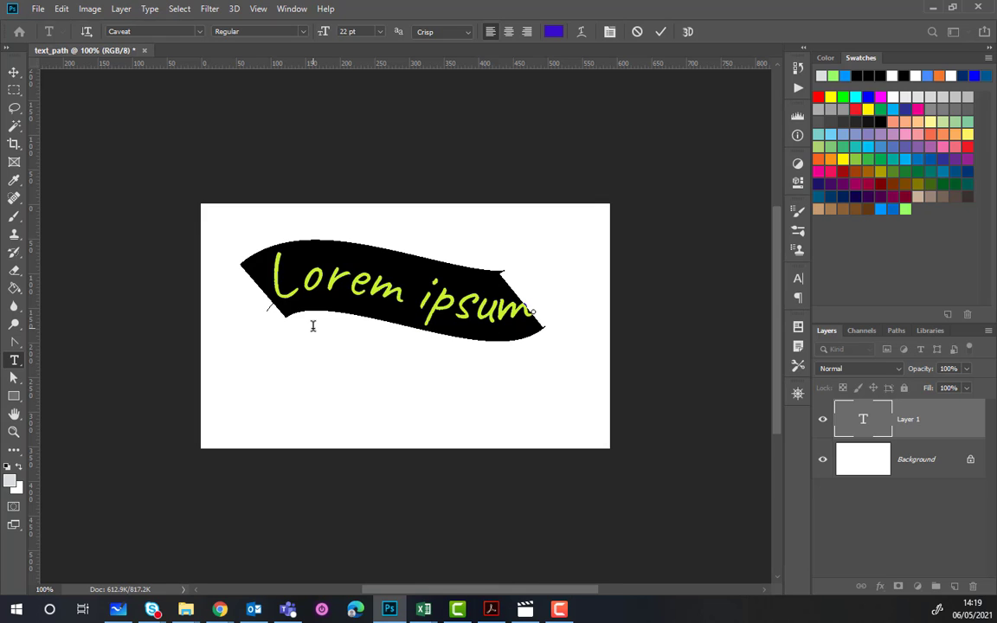
type("Curv")
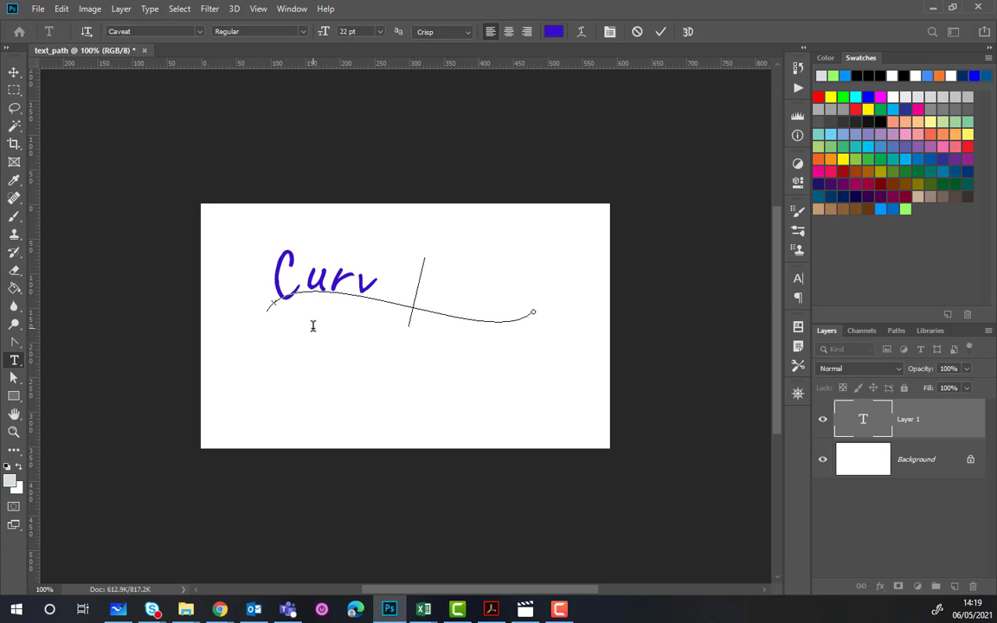
type("ed text")
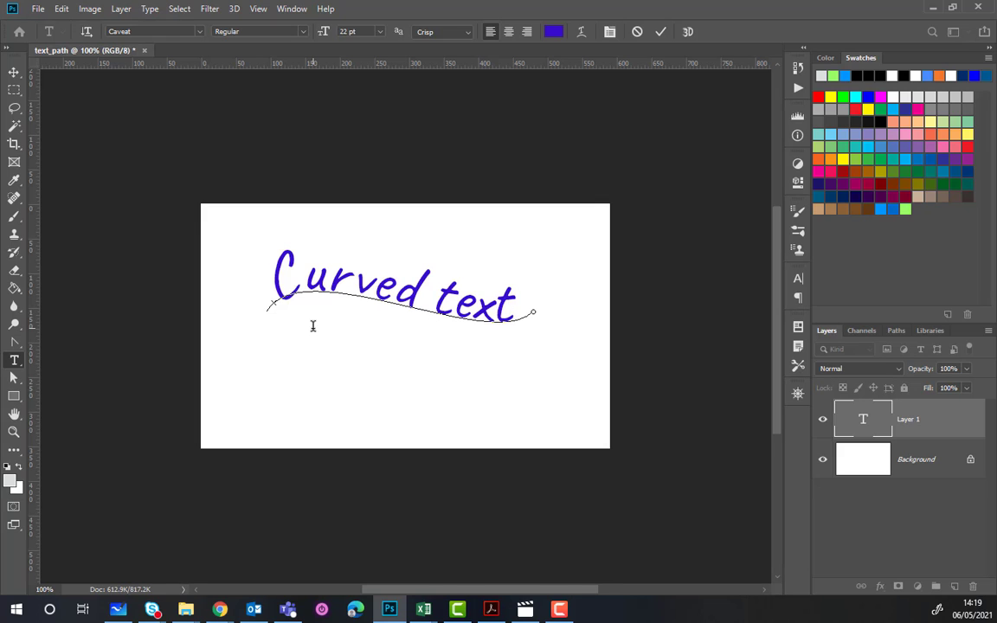
- Move the text path's left anchor point slightly up and left, and lengthen its direction handle to raise the arch
left_click(16, 346)
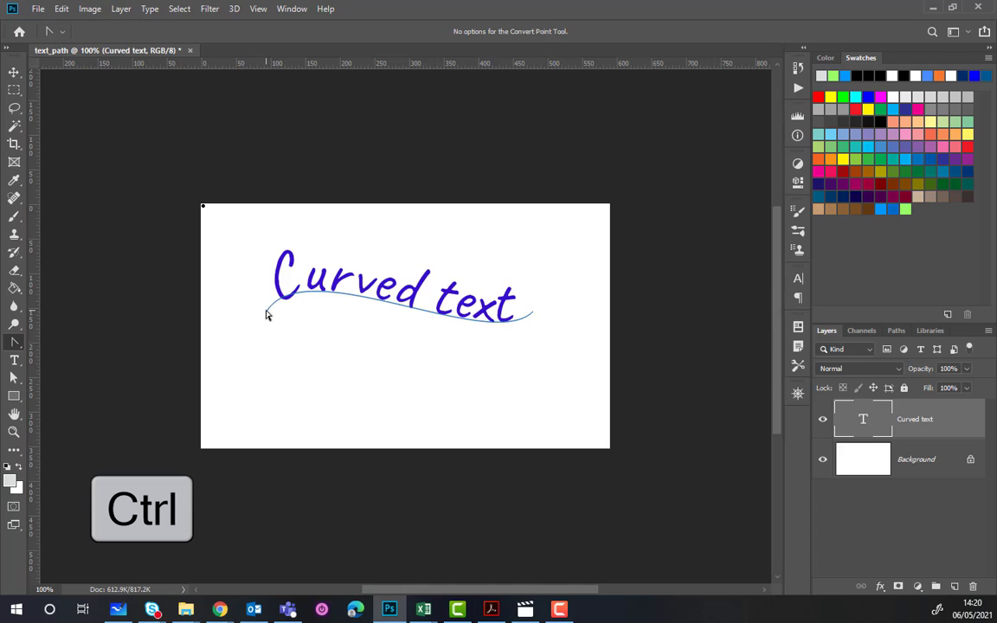
mouse_move(267, 315)
left_mouse_down()
mouse_move(269, 285)
mouse_move(246, 329)
mouse_move(260, 301)
left_mouse_up()
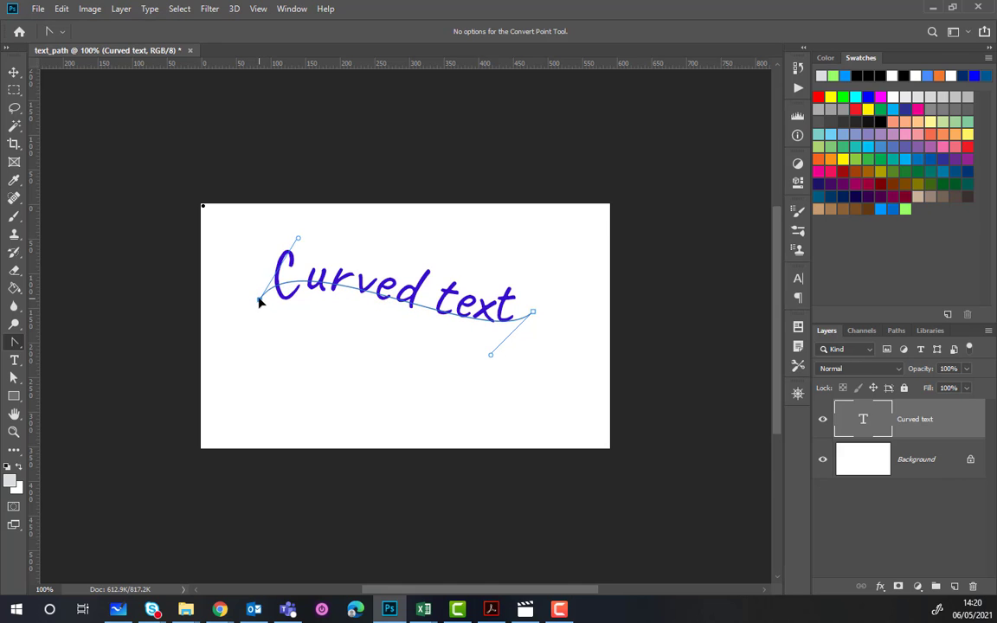
mouse_move(291, 242)
left_mouse_down()
mouse_move(306, 240)
mouse_move(245, 266)
left_mouse_up()
left_click(259, 301)
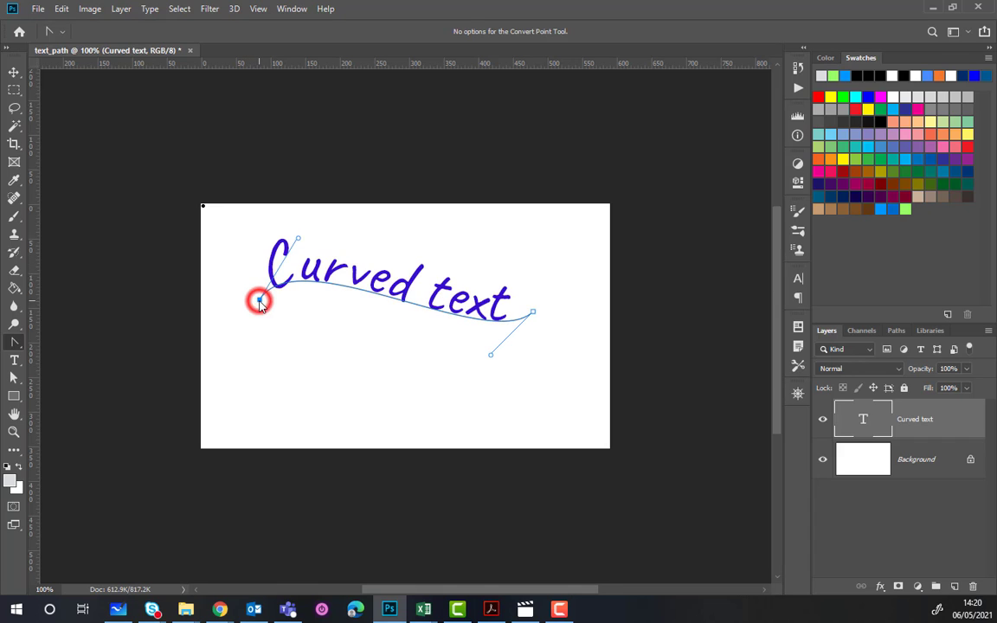
left_click_drag(297, 238, 313, 222)
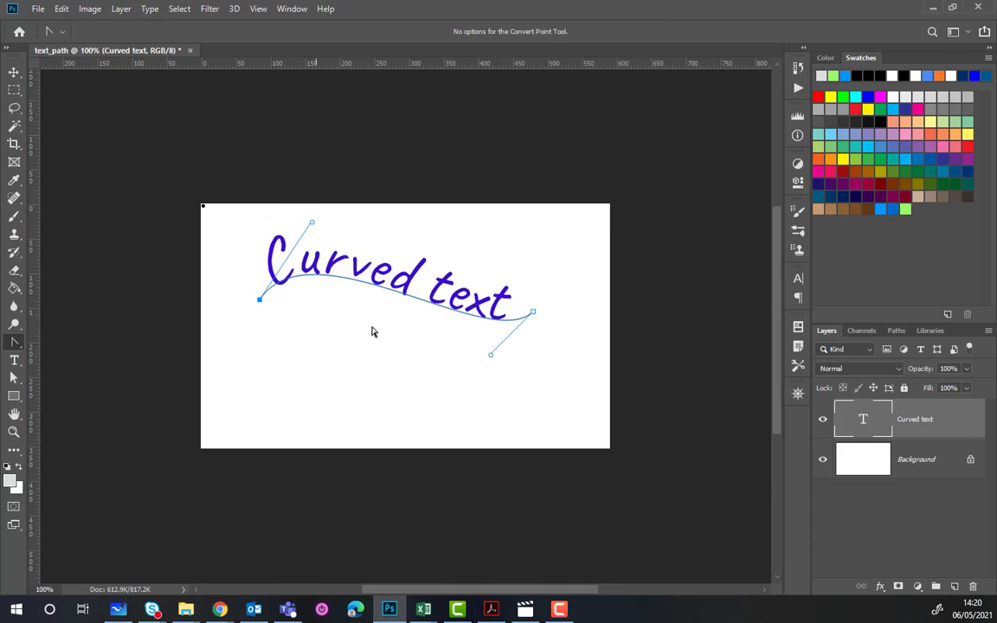
- Lengthen the direction handles at the path's right end and pull the middle of the curve down to deepen the dip
left_click_drag(491, 355, 490, 382)
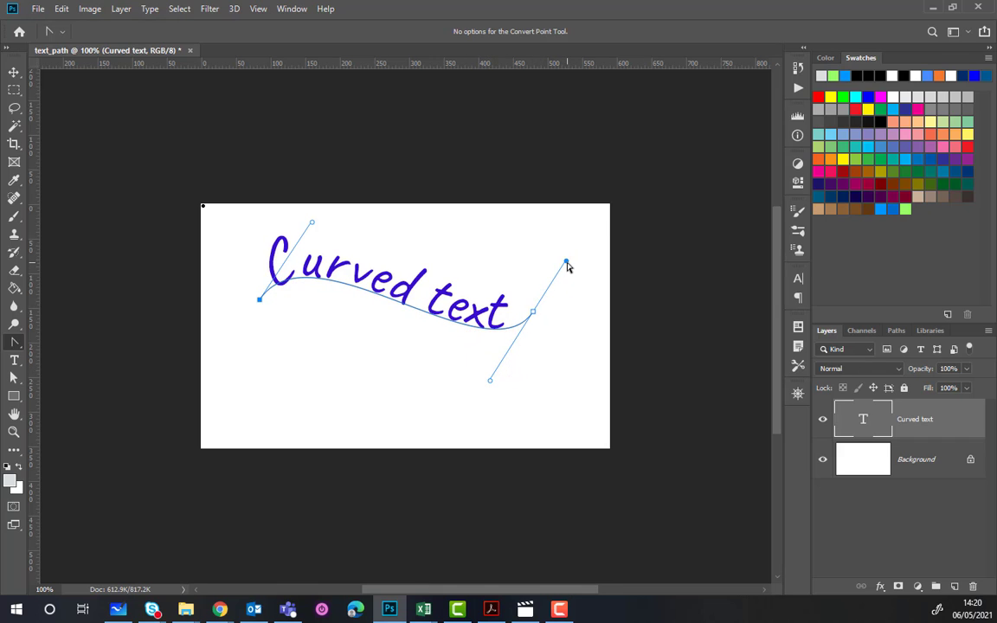
mouse_move(566, 261)
left_mouse_down()
mouse_move(556, 280)
mouse_move(576, 259)
left_mouse_up()
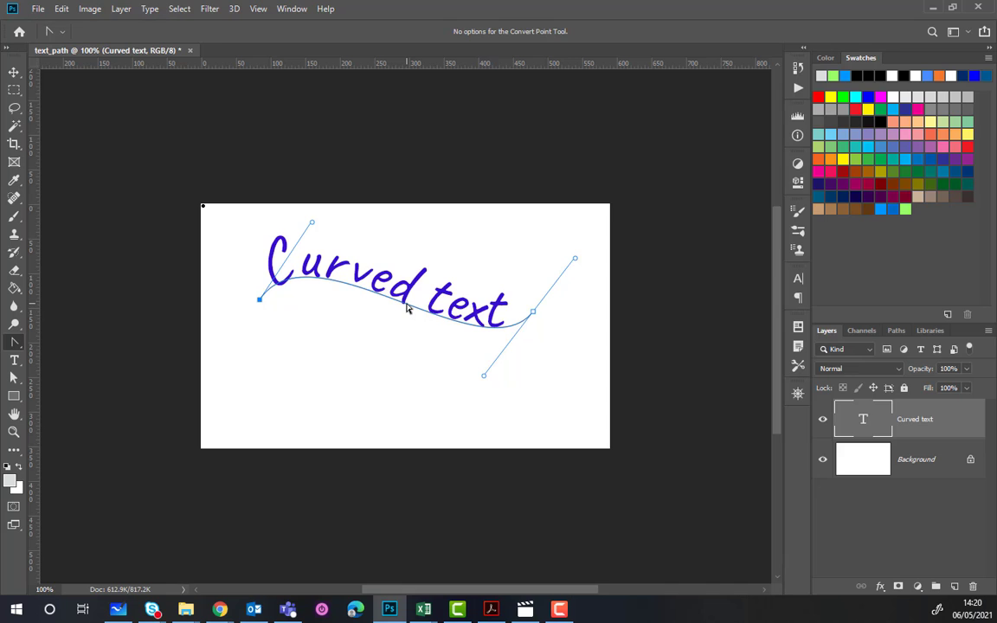
mouse_move(407, 308)
left_mouse_down()
mouse_move(415, 298)
mouse_move(403, 304)
mouse_move(417, 314)
mouse_move(413, 332)
mouse_move(416, 325)
left_mouse_up()
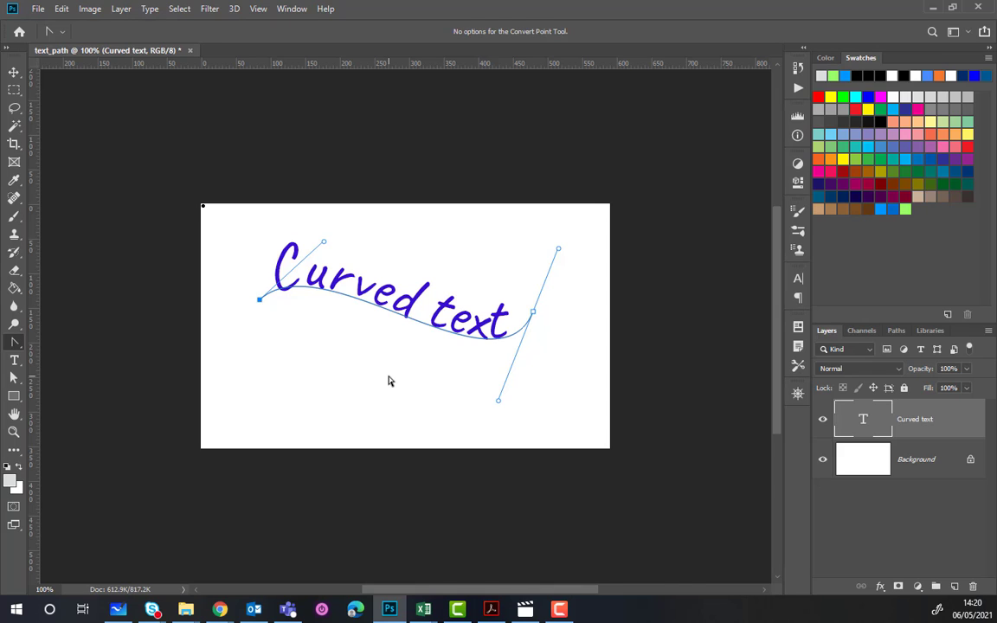
- Reset the path's right anchor point to a corner and pull new direction handles up and right from it
left_click(534, 314)
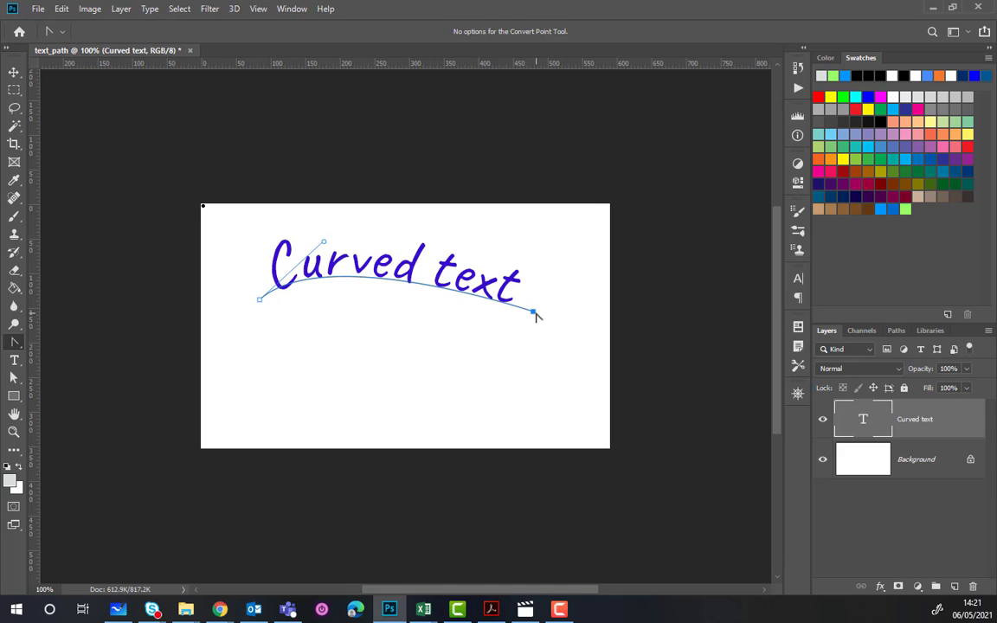
left_click_drag(534, 312, 567, 264)
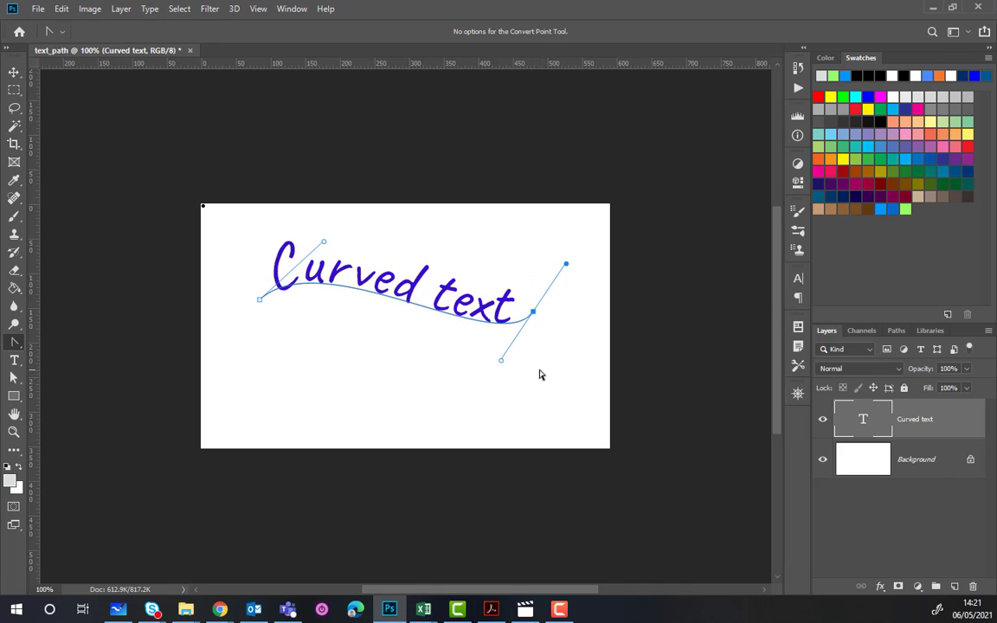